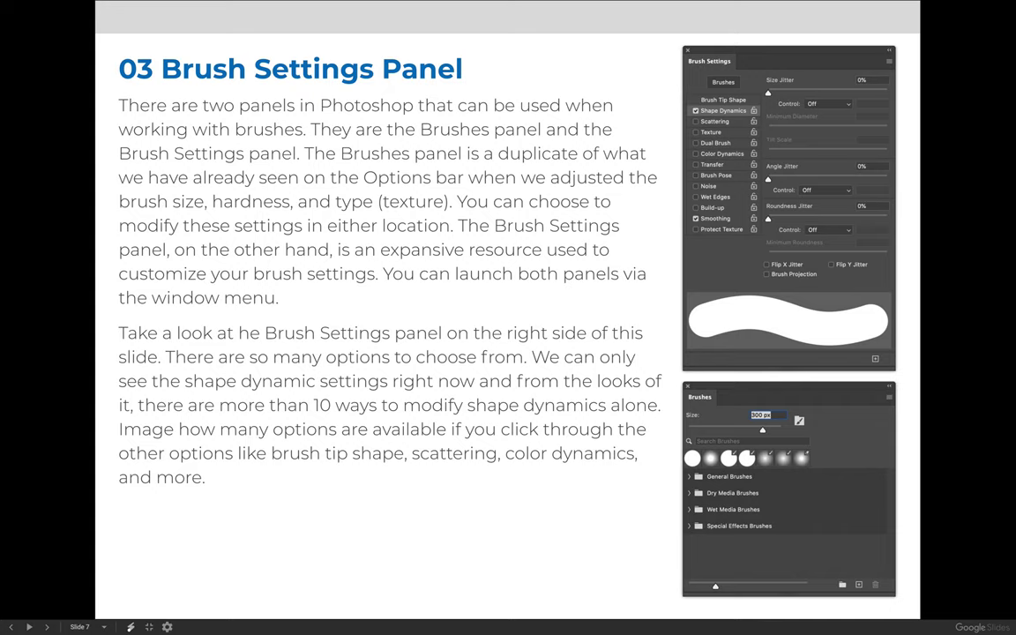
Step: Leave the full-screen Google Slides presentation on the Brush Settings Panel slide
key(Escape)
Step: Switch to Photoshop and undock the Brushes panel as an enlarged floating panel near the top
click(530, 610)
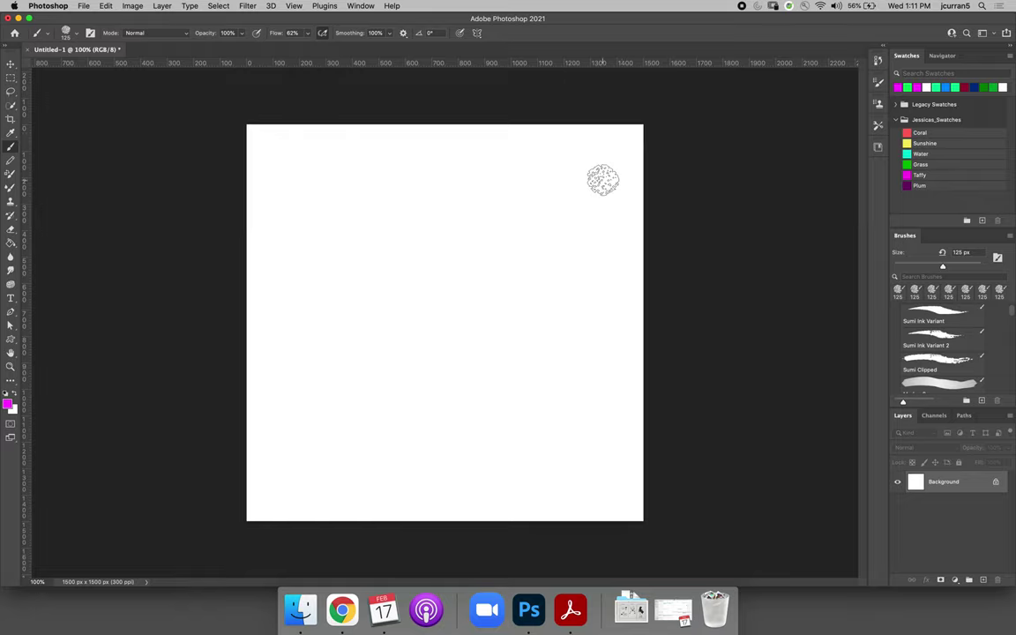
mouse_move(910, 237)
mouse_down()
mouse_move(720, 243)
mouse_move(622, 198)
mouse_up()
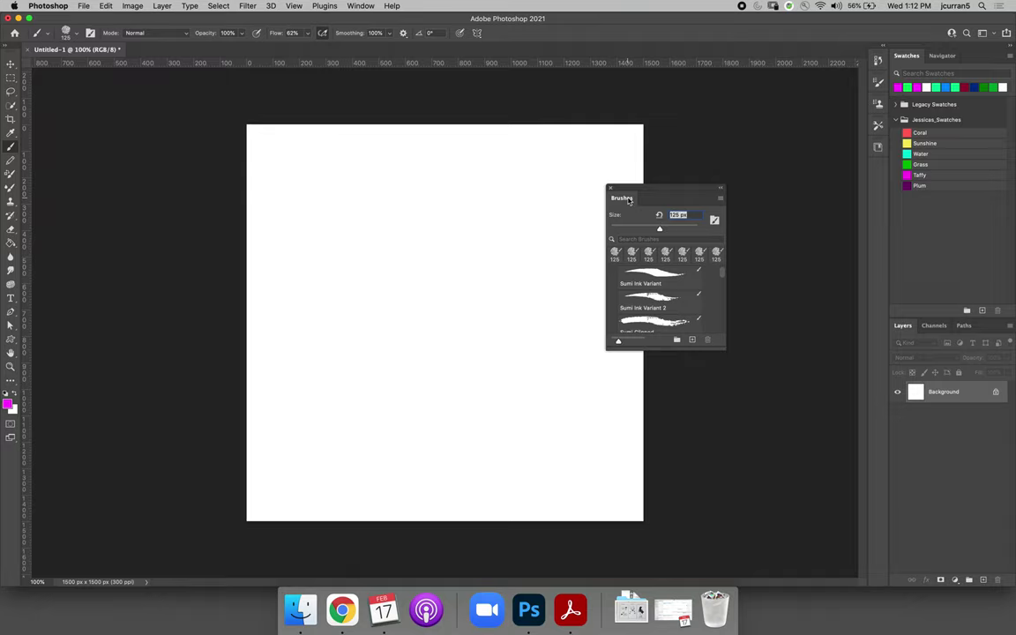
drag(725, 355, 814, 441)
drag(719, 187, 710, 136)
click(362, 6)
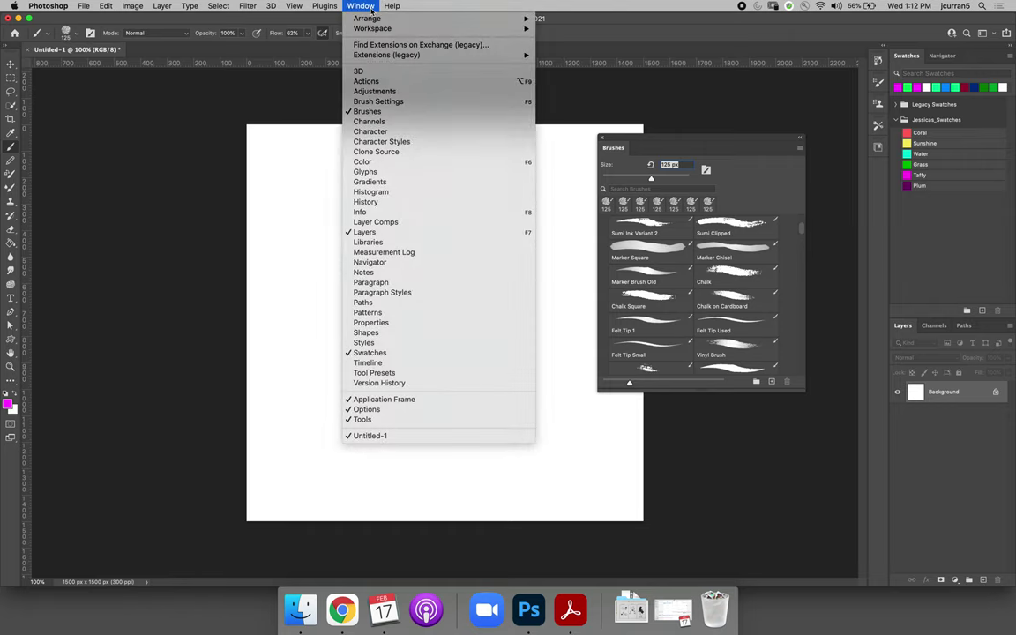
Step: Show Brush Settings to the left of the canvas and move the Brushes panel up-right
click(390, 100)
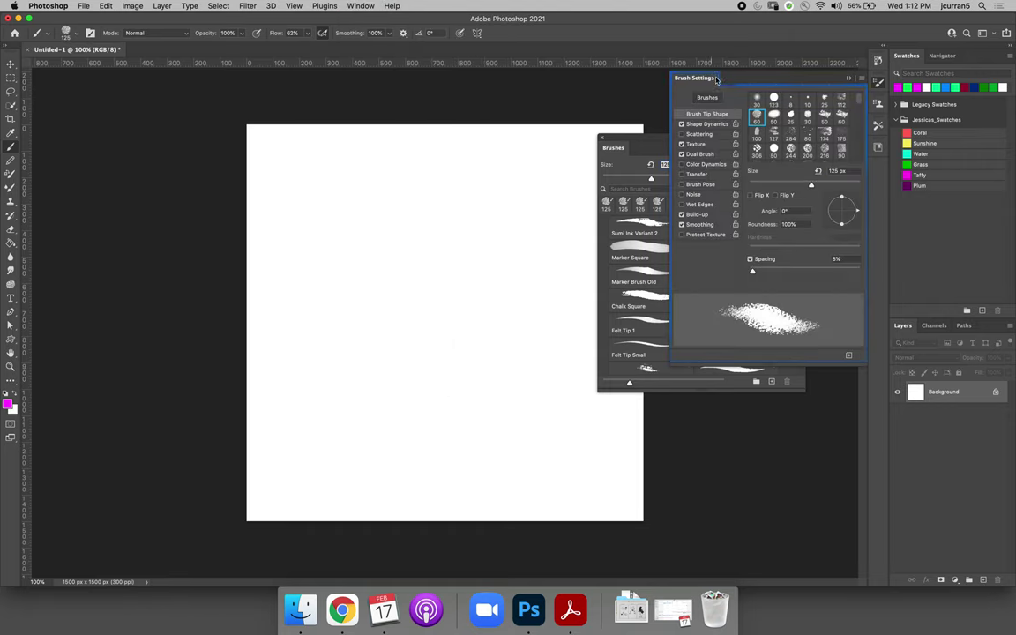
mouse_move(693, 77)
mouse_down()
mouse_move(374, 146)
mouse_move(152, 128)
mouse_move(91, 94)
mouse_move(107, 101)
mouse_up()
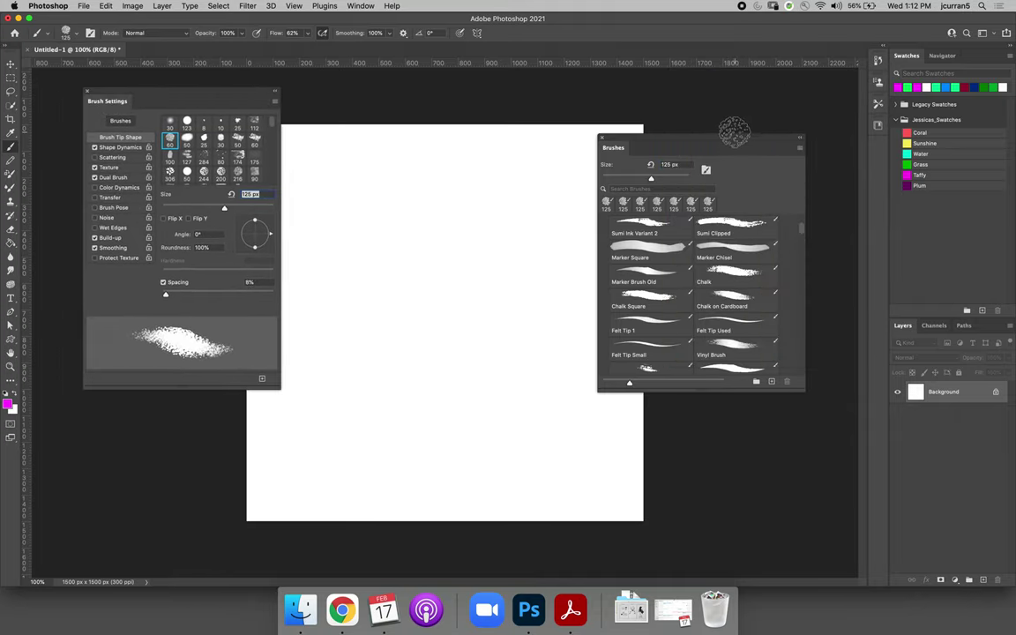
drag(721, 139, 747, 111)
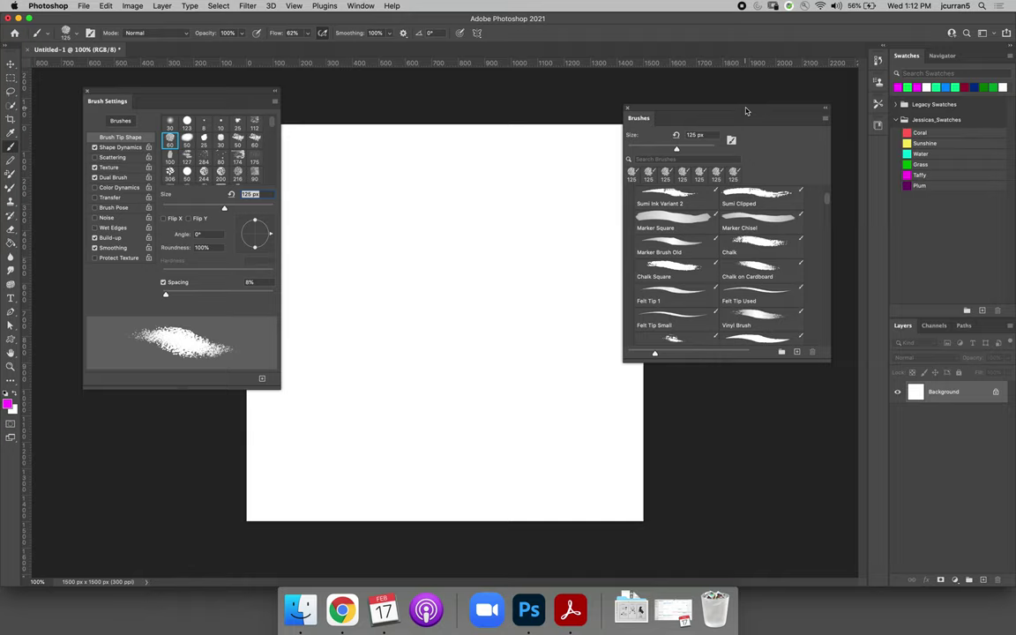
click(75, 36)
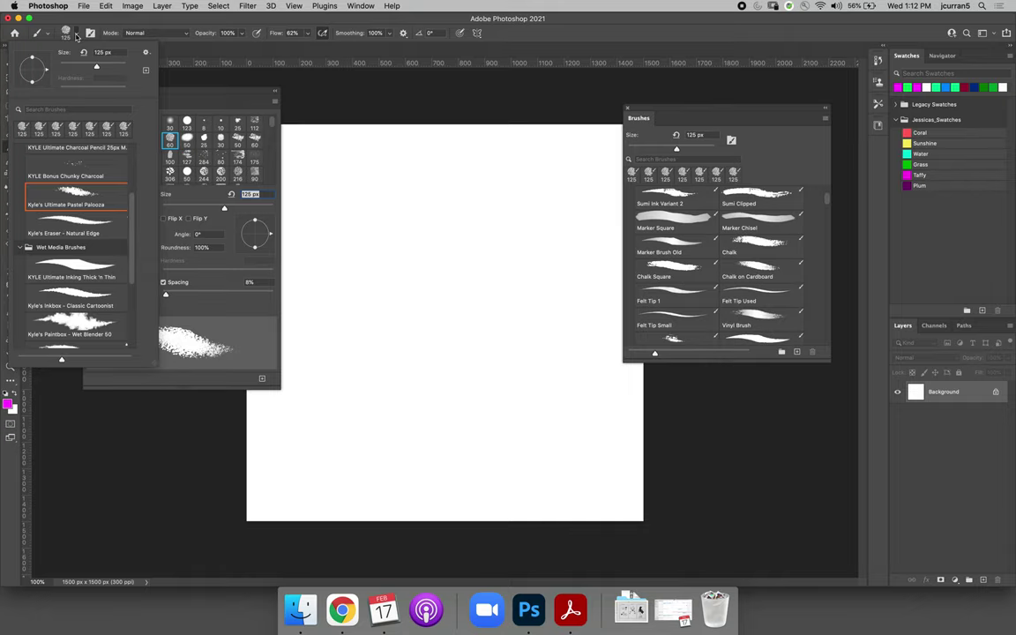
click(76, 37)
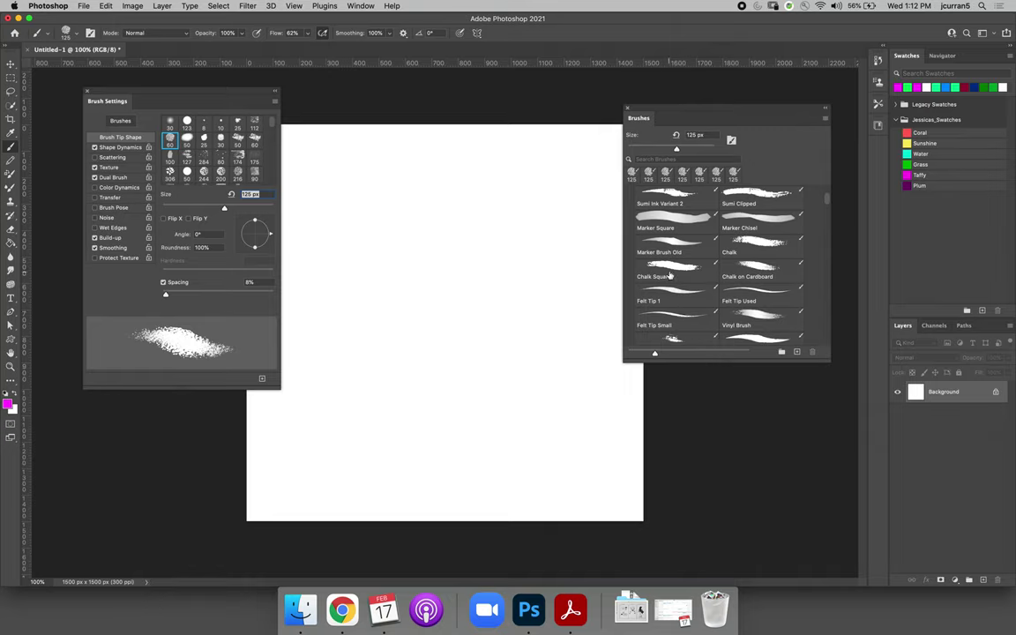
Step: Pick the 175 px Chalk Square preset and paint a magenta zigzag across the canvas
click(696, 276)
mouse_move(446, 186)
mouse_down()
mouse_move(364, 329)
mouse_move(472, 270)
mouse_move(500, 338)
mouse_move(540, 393)
mouse_move(578, 372)
mouse_up()
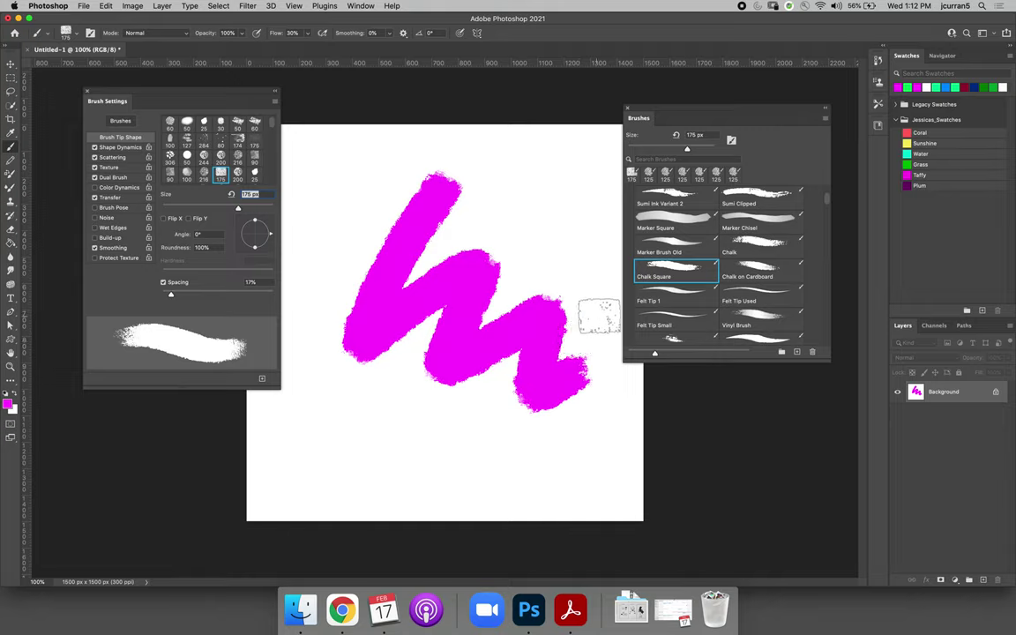
scroll(717, 291, down, 4)
scroll(717, 291, down, 5)
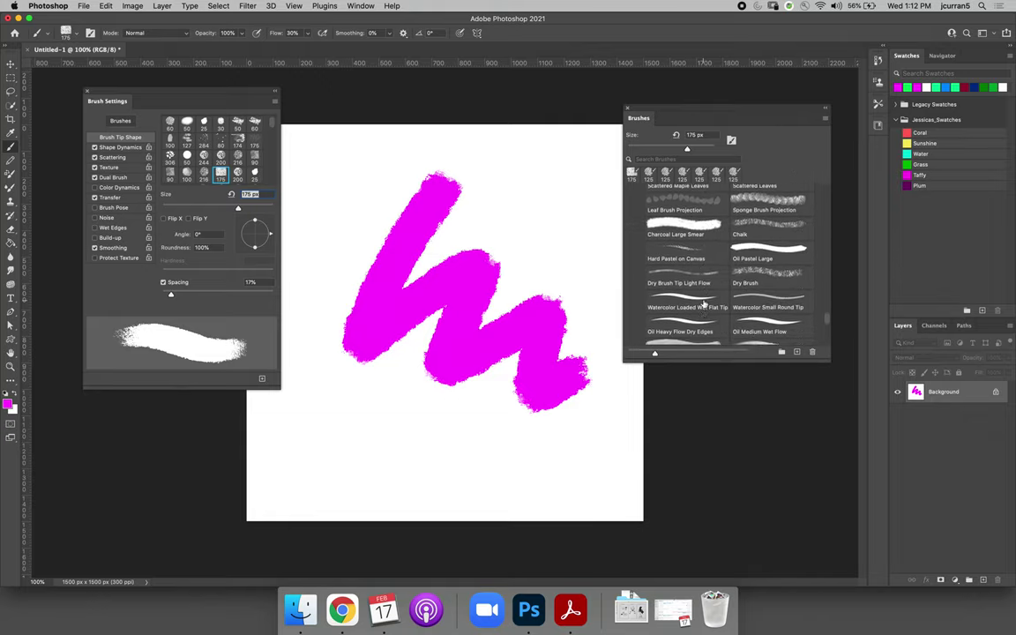
Step: Expand the Natural Brushes folder and select the Stipple 43 pixels preset (1% spacing)
scroll(703, 302, down, 5)
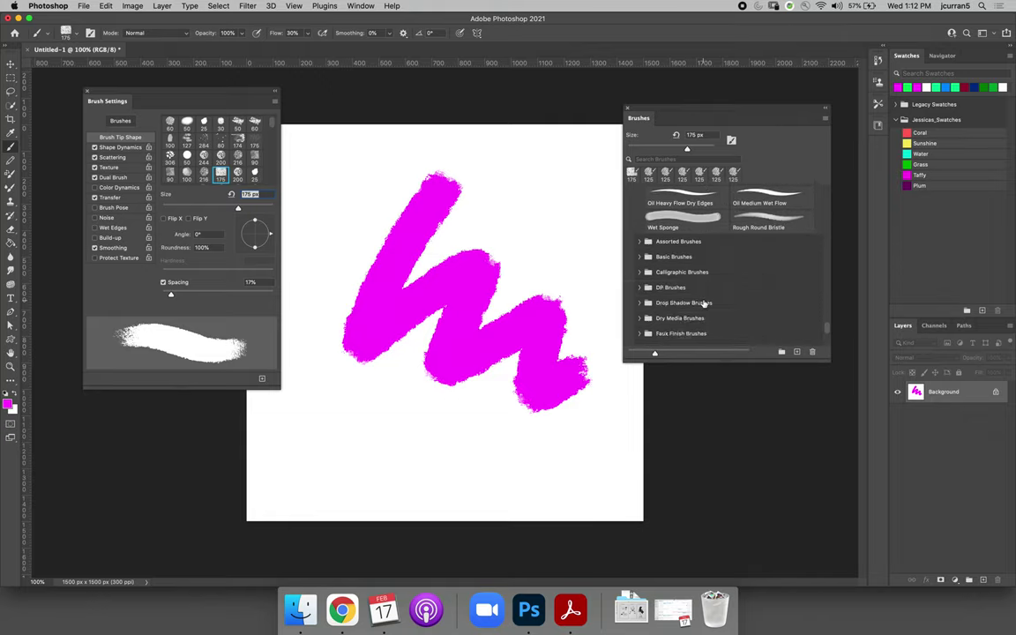
scroll(704, 302, down, 1)
scroll(653, 309, down, 5)
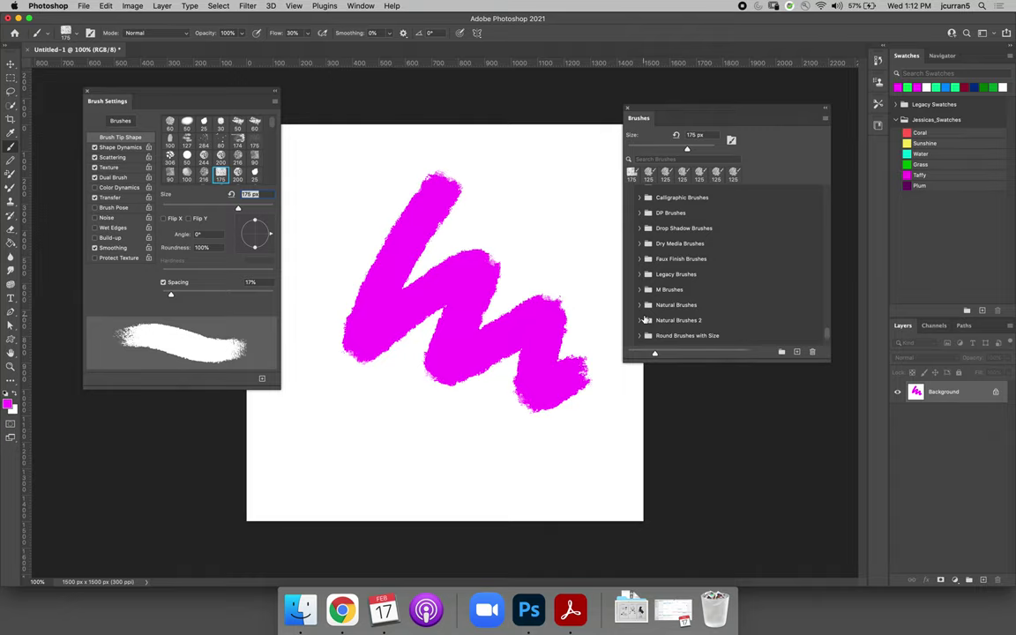
scroll(682, 311, down, 2)
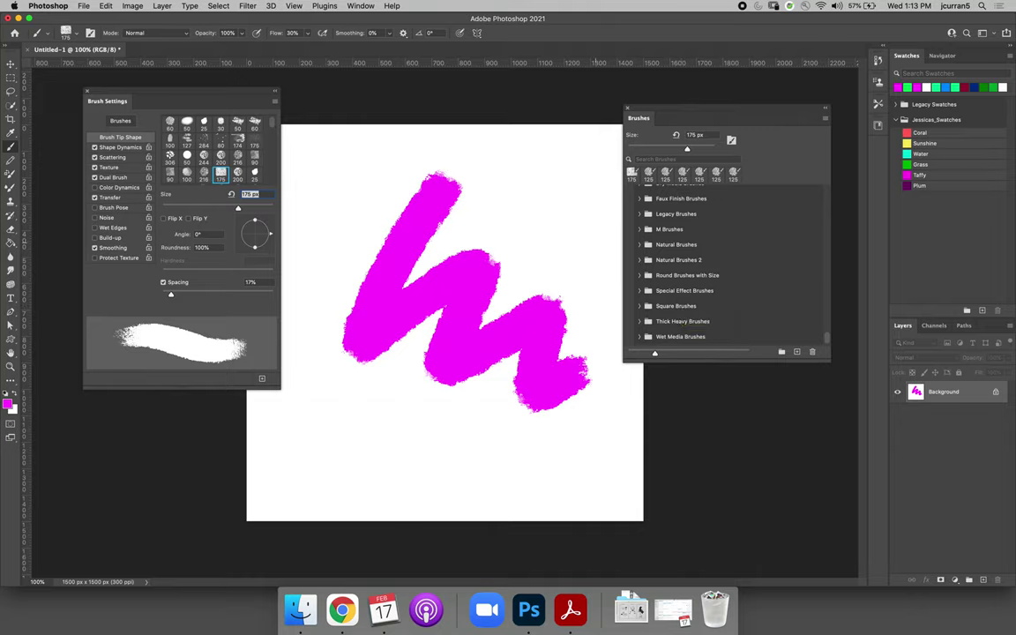
click(650, 247)
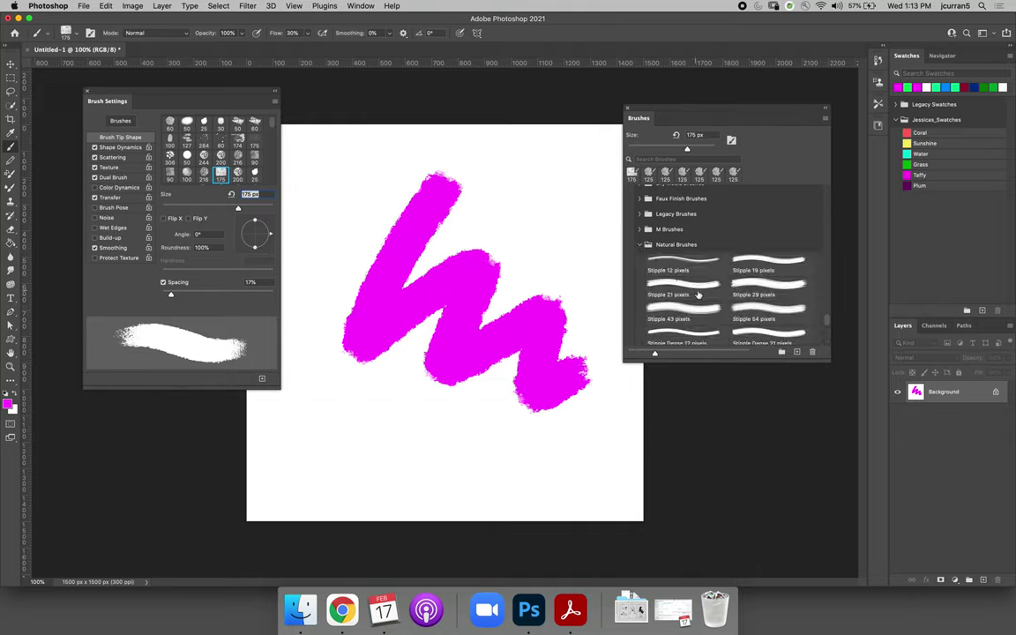
click(697, 323)
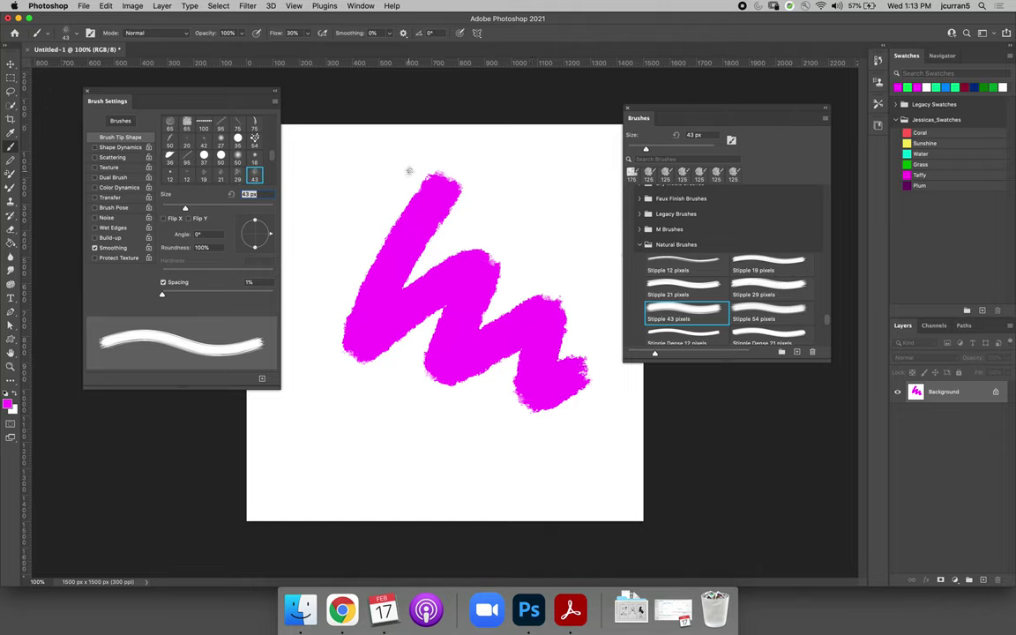
Step: Raise the stipple brush to 250 px, test it, wipe the canvas white, and close Brushes
key(bracketright)
key(bracketright)
key(bracketright)
key(bracketright)
key(bracketright)
key(bracketright)
key(bracketright)
key(bracketright)
key(bracketright)
key(bracketright)
key(bracketright)
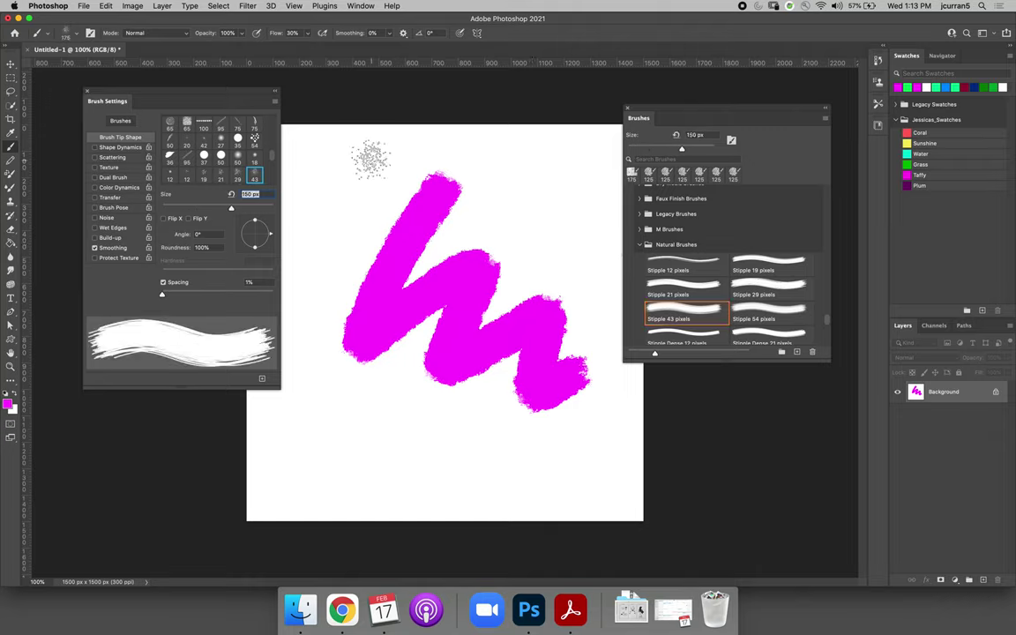
mouse_move(363, 157)
mouse_down()
mouse_move(358, 216)
mouse_move(539, 293)
mouse_move(525, 264)
mouse_up()
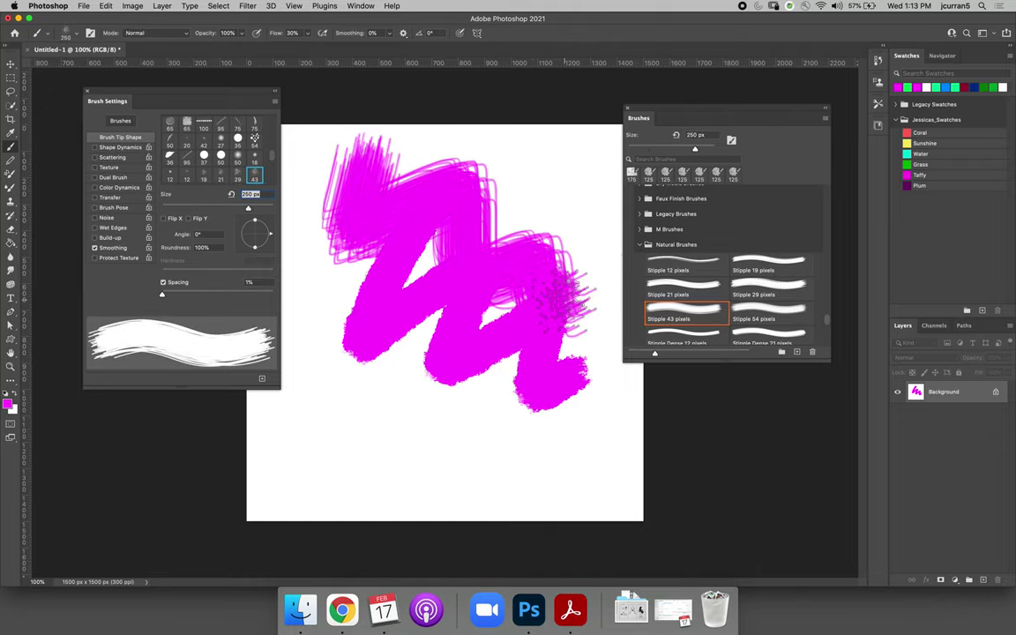
key(super+a)
key(BackSpace)
key(super+d)
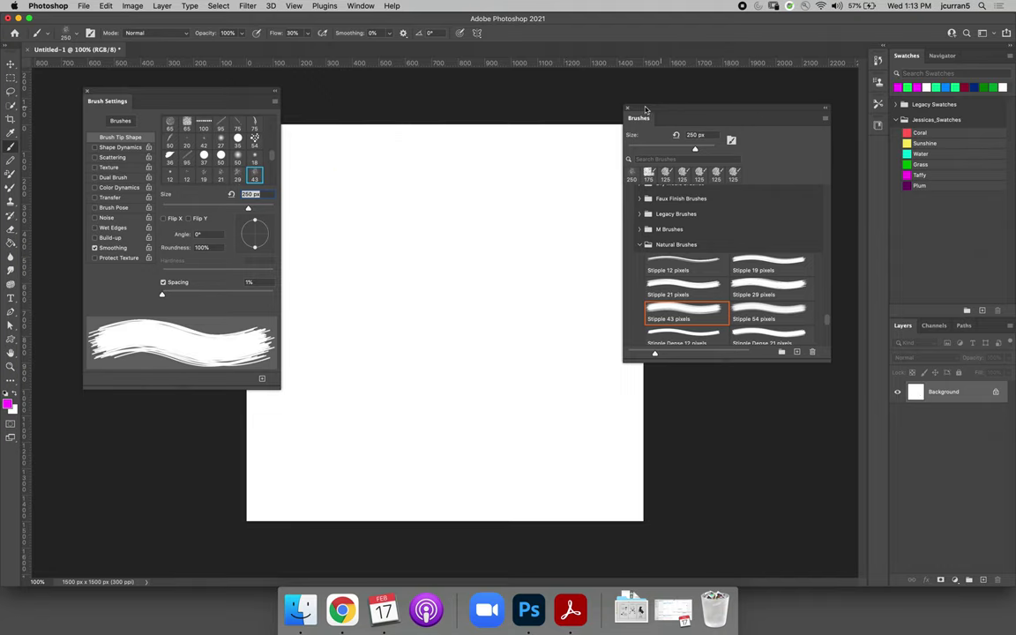
click(554, 99)
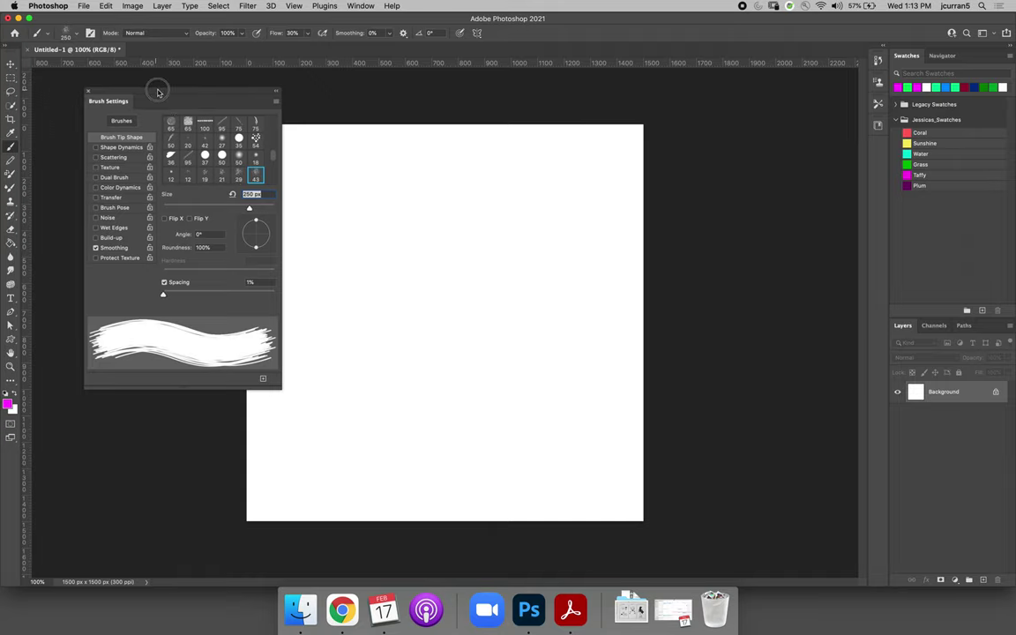
drag(159, 95, 149, 91)
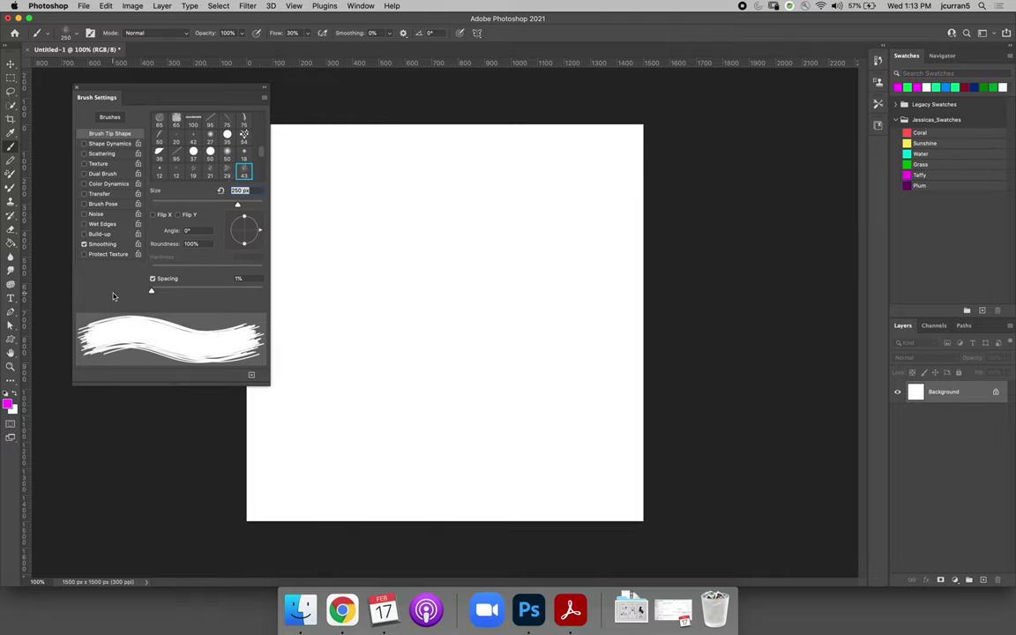
Step: Enable Wet Edges on the 250 px brush and paint a magenta zigzag diagonally across the canvas
click(101, 246)
click(103, 246)
click(85, 224)
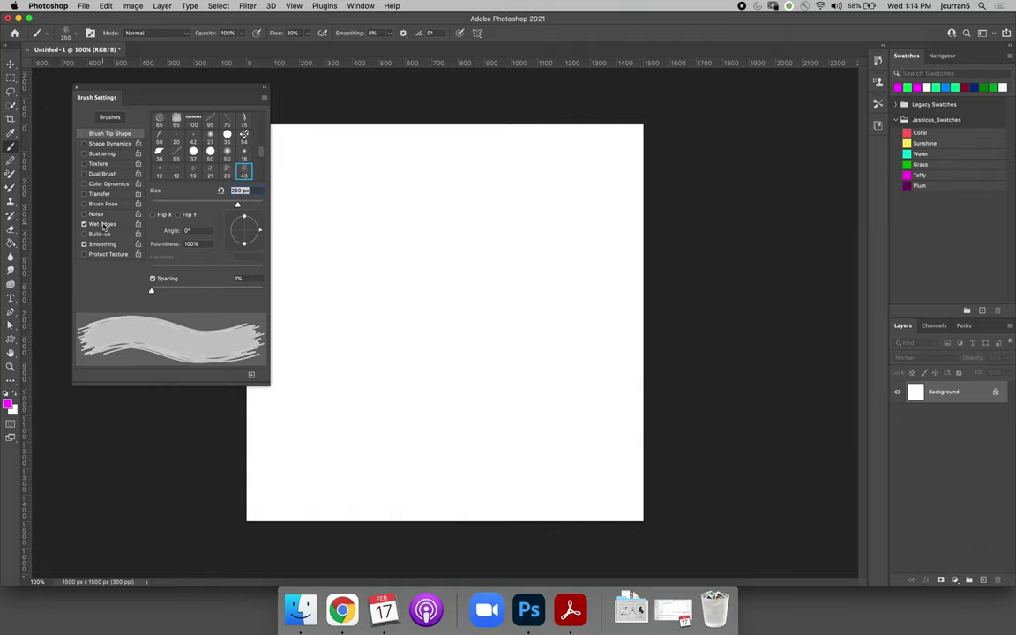
mouse_move(367, 181)
mouse_down()
mouse_move(347, 269)
mouse_move(465, 256)
mouse_up()
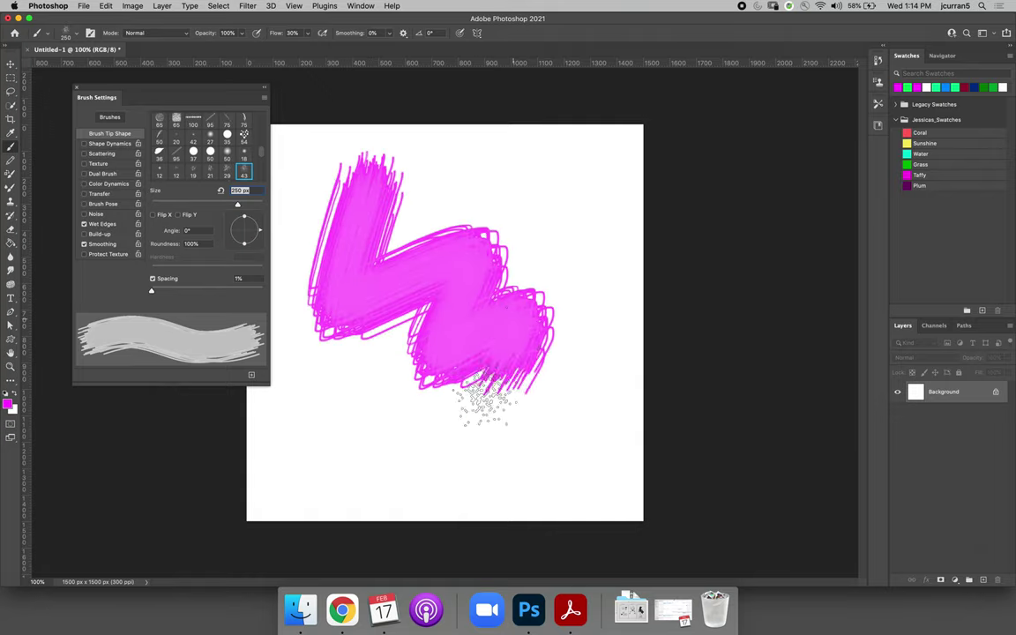
mouse_move(485, 402)
mouse_down()
mouse_move(520, 369)
mouse_move(582, 347)
mouse_move(631, 409)
mouse_move(663, 415)
mouse_up()
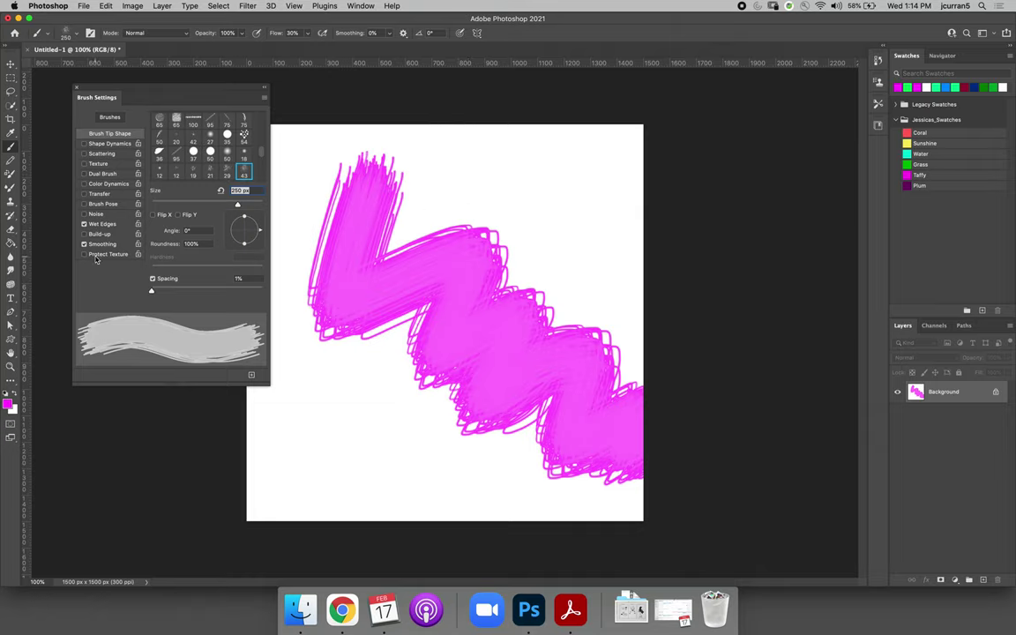
Step: Enable Color Dynamics with about 82% Hue Jitter and paint multicoloured test strokes
click(104, 184)
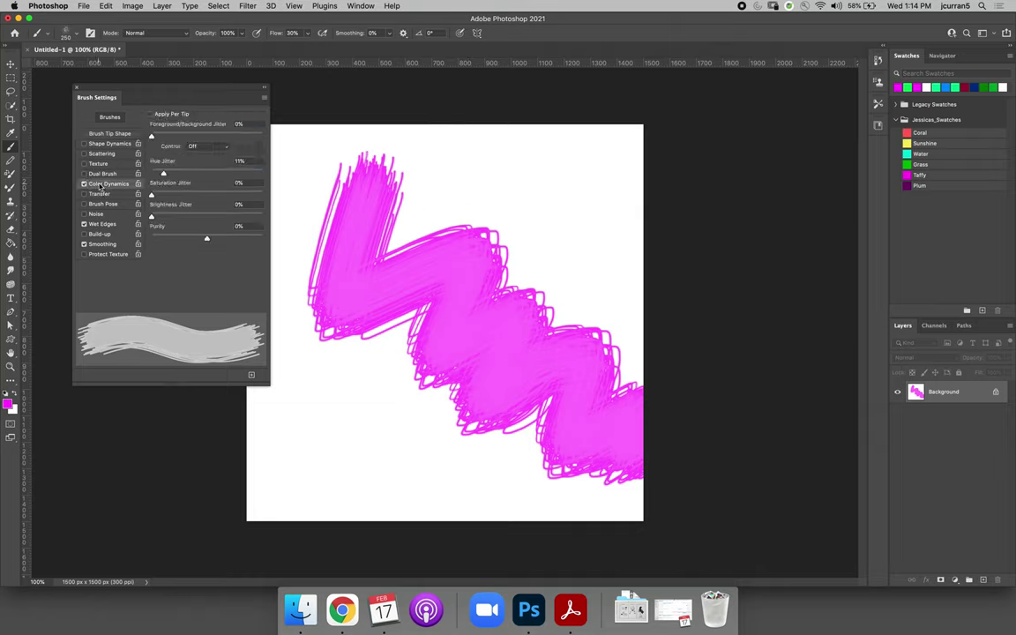
drag(164, 173, 243, 173)
mouse_move(427, 169)
mouse_down()
mouse_move(393, 187)
mouse_move(494, 221)
mouse_move(508, 207)
mouse_move(510, 327)
mouse_move(552, 292)
mouse_move(569, 172)
mouse_up()
mouse_move(459, 132)
mouse_down()
mouse_move(525, 155)
mouse_move(623, 154)
mouse_move(530, 172)
mouse_up()
drag(436, 124, 357, 261)
drag(335, 172, 260, 406)
mouse_move(269, 141)
mouse_down()
mouse_move(308, 237)
mouse_move(386, 362)
mouse_up()
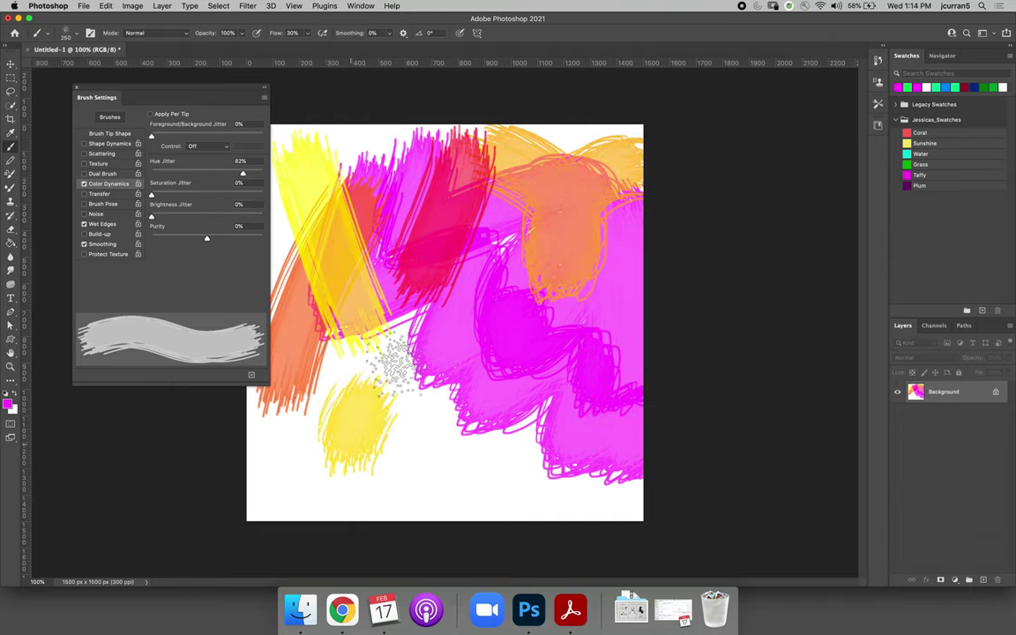
mouse_move(335, 468)
mouse_down()
mouse_move(450, 256)
mouse_move(414, 468)
mouse_move(530, 388)
mouse_up()
mouse_move(388, 446)
mouse_down()
mouse_move(291, 423)
mouse_move(397, 300)
mouse_move(300, 344)
mouse_up()
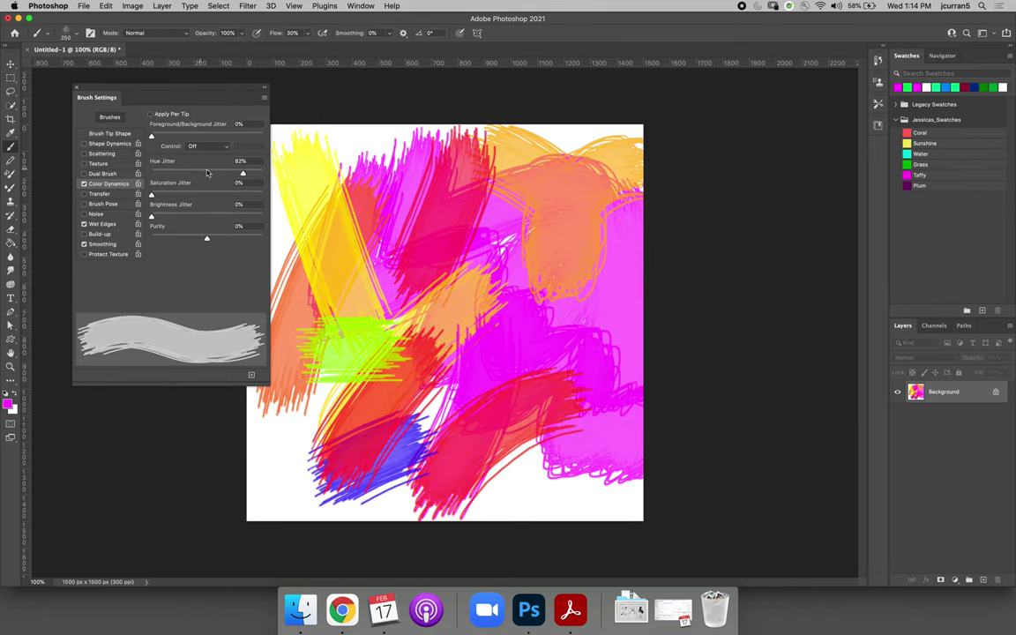
Step: Try a low hue jitter, then set Hue Jitter to 100%, test it, and clear the canvas
drag(243, 175, 170, 172)
mouse_move(381, 153)
mouse_down()
mouse_move(300, 292)
mouse_move(424, 180)
mouse_move(335, 353)
mouse_move(441, 231)
mouse_move(291, 336)
mouse_move(273, 203)
mouse_move(282, 300)
mouse_move(348, 212)
mouse_up()
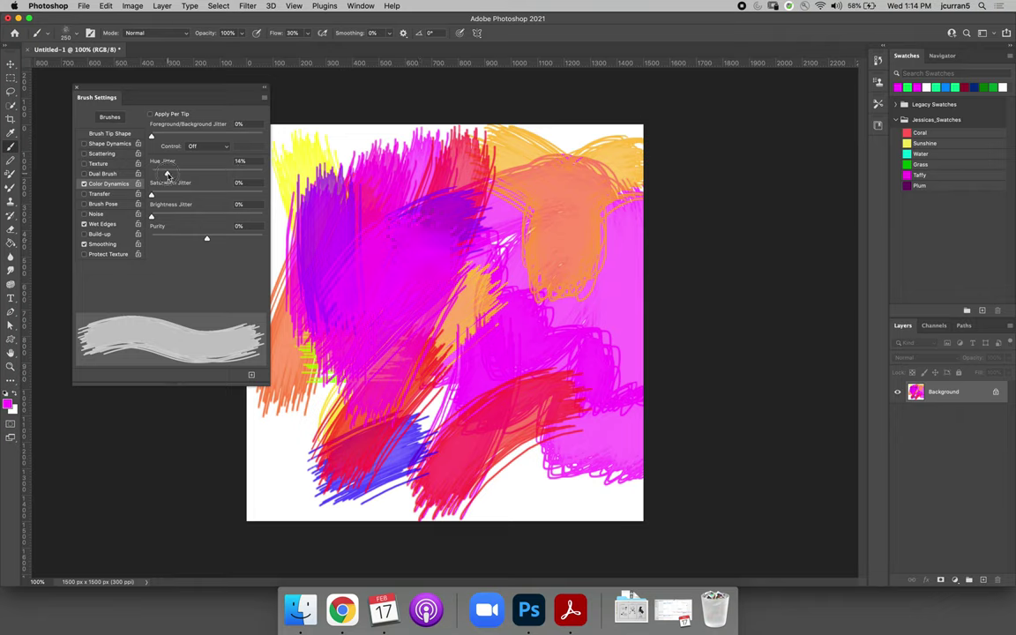
mouse_move(157, 162)
mouse_down()
mouse_move(340, 155)
mouse_move(380, 203)
mouse_move(308, 371)
mouse_move(477, 238)
mouse_up()
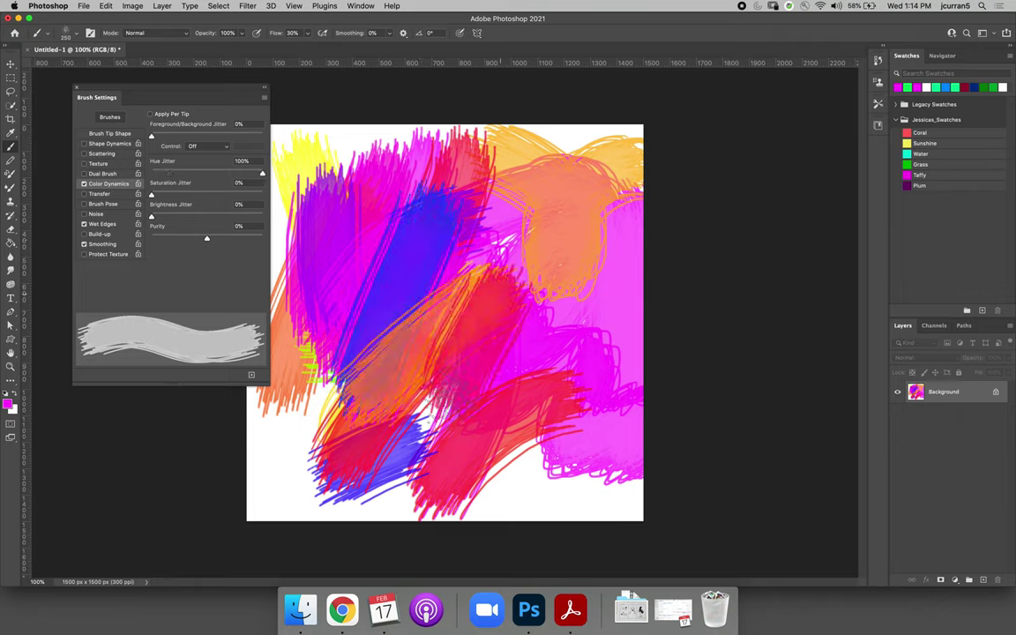
drag(379, 397, 572, 331)
mouse_move(467, 410)
mouse_down()
mouse_move(525, 494)
mouse_move(547, 300)
mouse_move(335, 458)
mouse_move(362, 336)
mouse_up()
key(super+a)
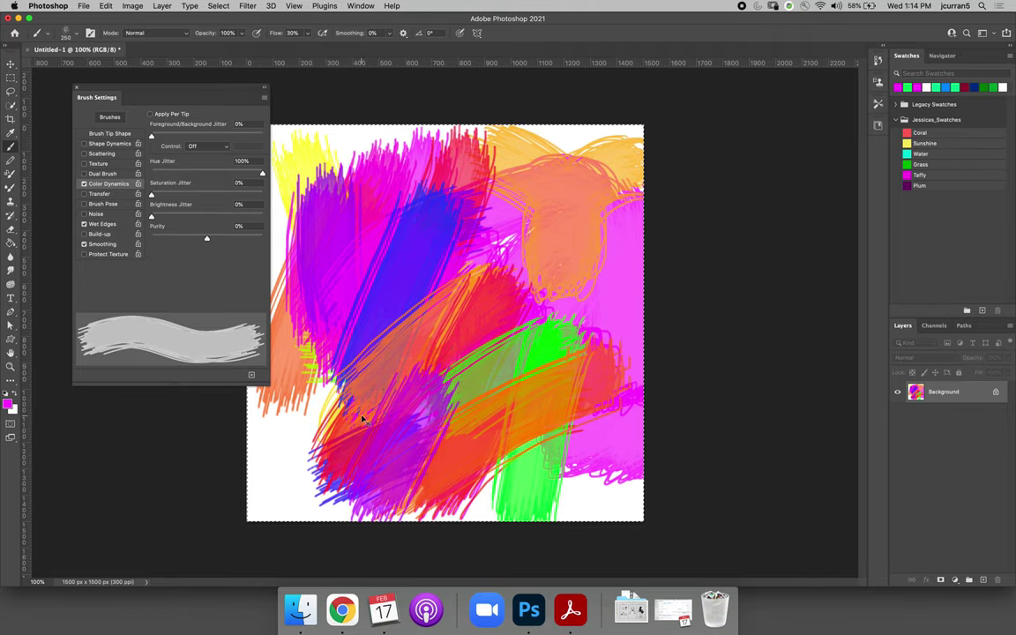
key(super+BackSpace)
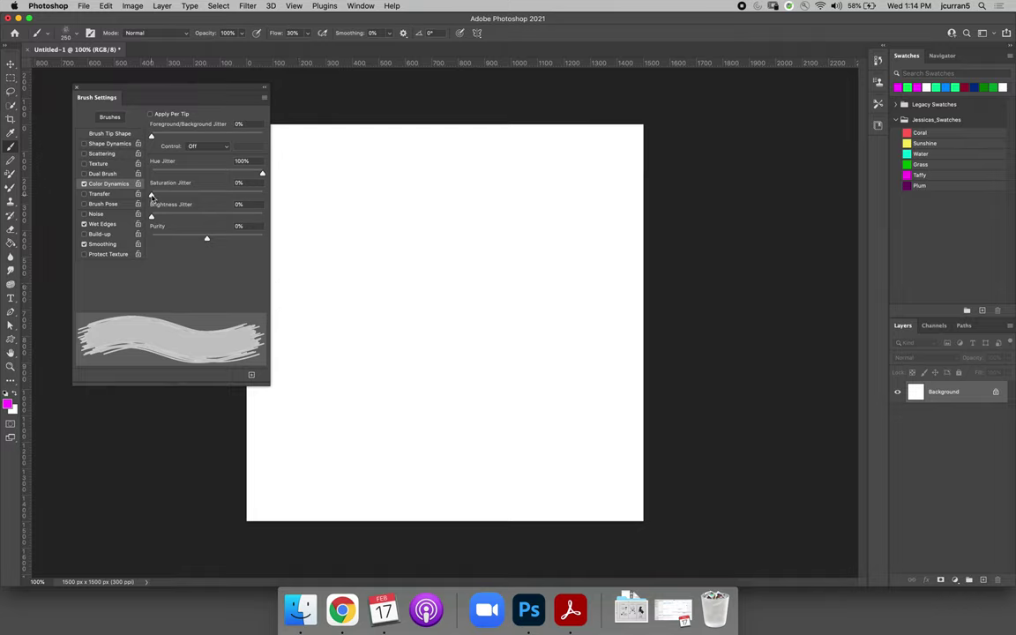
Step: Set Saturation Jitter to 37% and Hue Jitter to 0%, test-paint, then delete the strokes
drag(151, 196, 193, 197)
drag(264, 171, 146, 179)
mouse_move(345, 159)
mouse_down()
mouse_move(329, 238)
mouse_move(336, 386)
mouse_move(401, 181)
mouse_up()
mouse_move(460, 199)
mouse_down()
mouse_move(461, 413)
mouse_move(555, 256)
mouse_move(359, 349)
mouse_move(567, 234)
mouse_move(370, 177)
mouse_move(306, 252)
mouse_move(525, 110)
mouse_move(527, 307)
mouse_up()
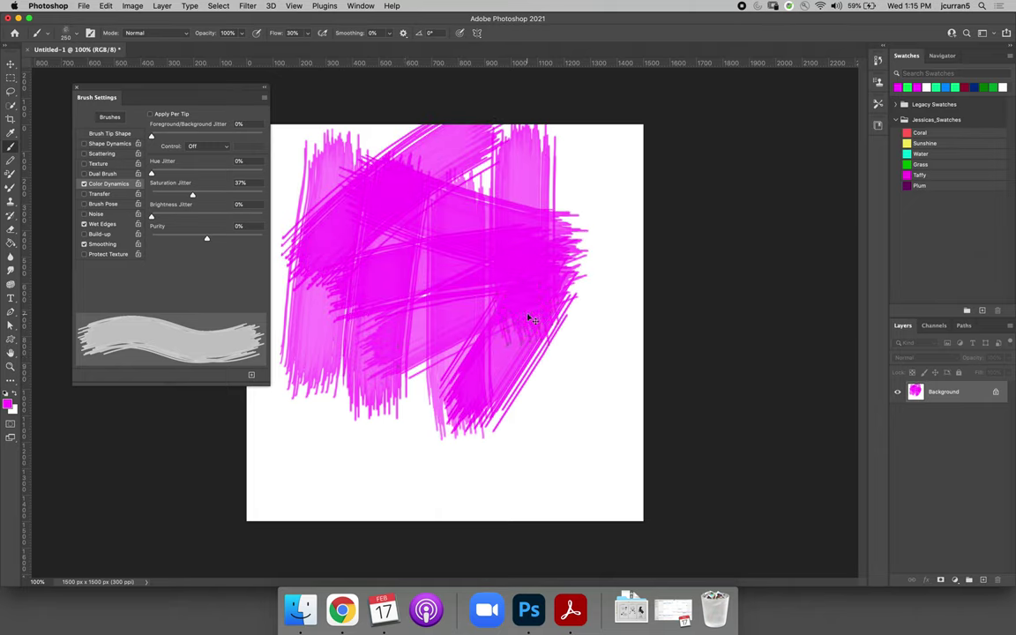
key(super+a)
key(BackSpace)
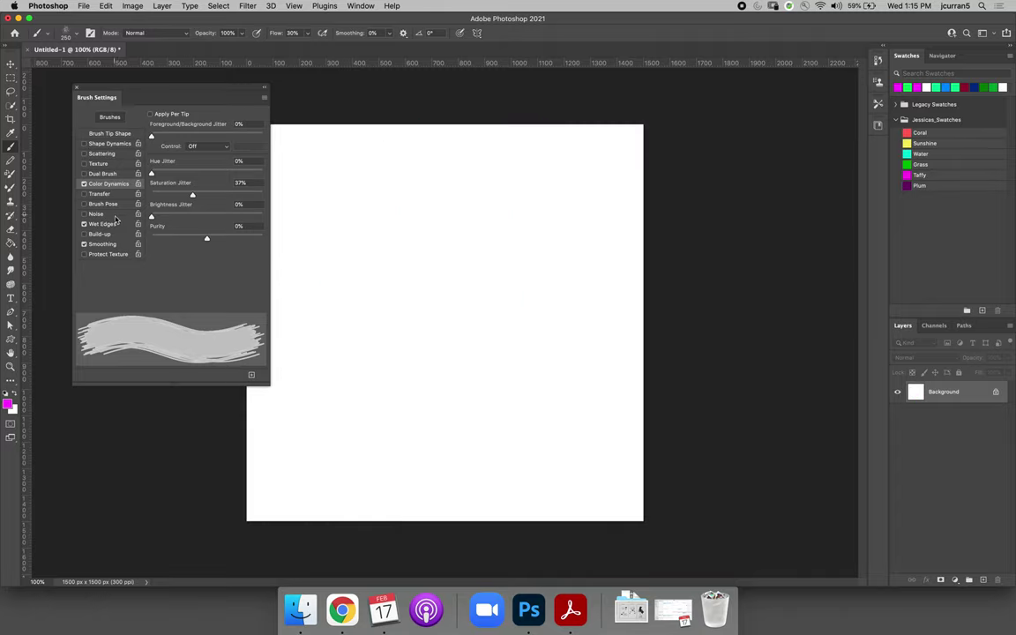
Step: Enable brush Texture using the first pattern from the Grass group
click(103, 165)
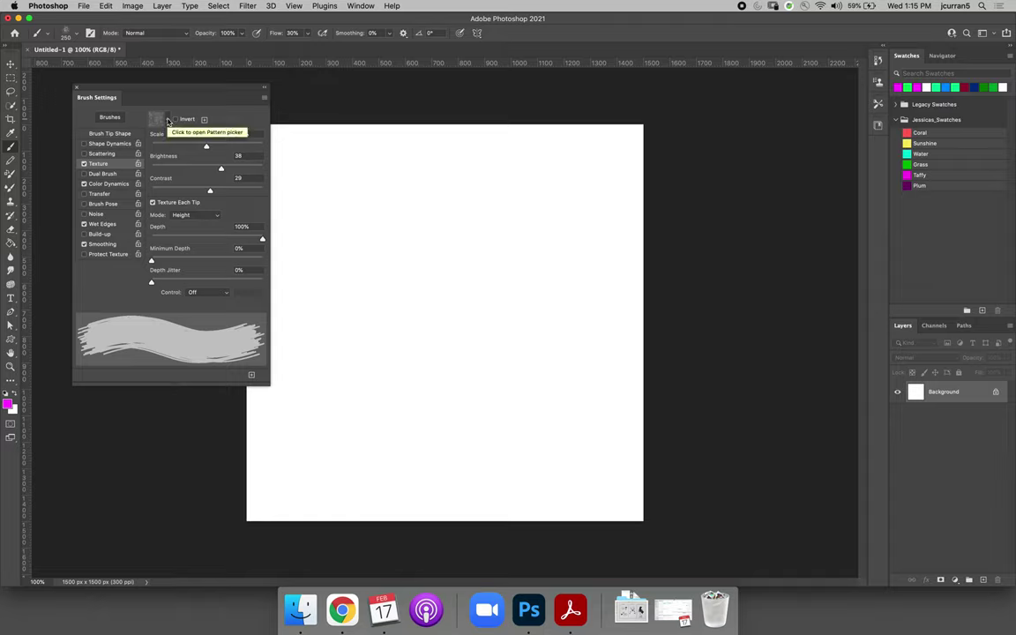
click(168, 122)
click(100, 156)
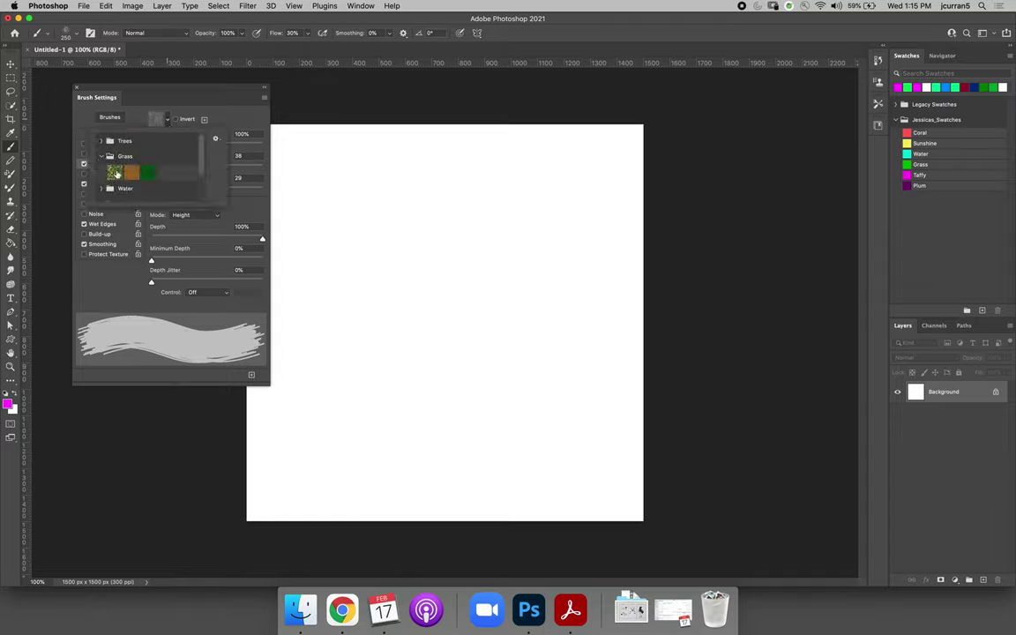
click(131, 173)
click(115, 174)
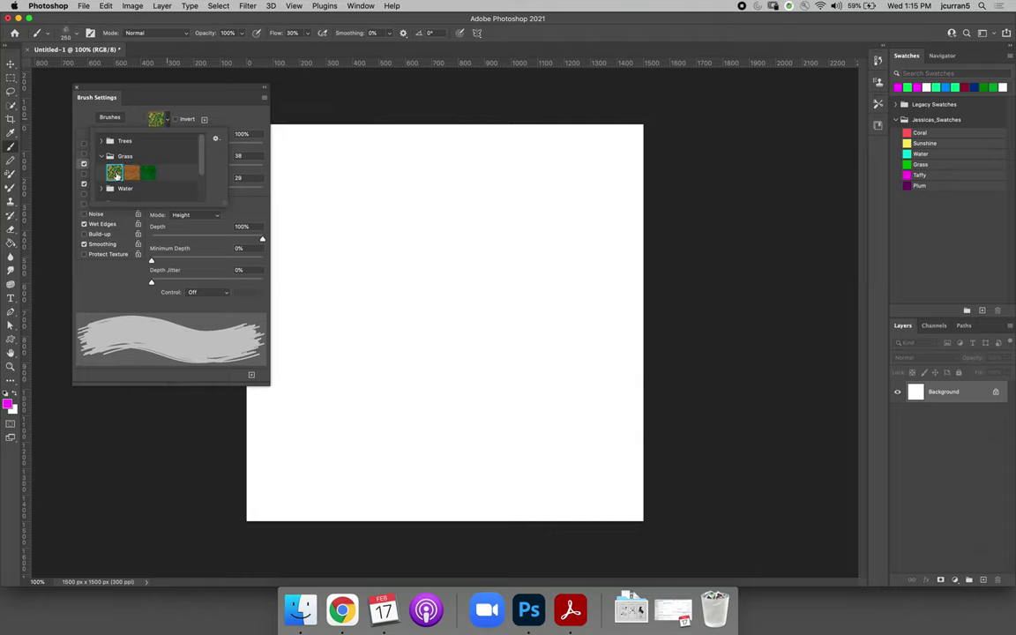
click(170, 92)
Step: Paint a textured magenta test stroke, scale the texture to 174%, then turn Texture off
mouse_move(358, 141)
mouse_down()
mouse_move(348, 202)
mouse_move(469, 227)
mouse_move(404, 397)
mouse_move(480, 340)
mouse_move(309, 348)
mouse_move(370, 264)
mouse_move(282, 251)
mouse_up()
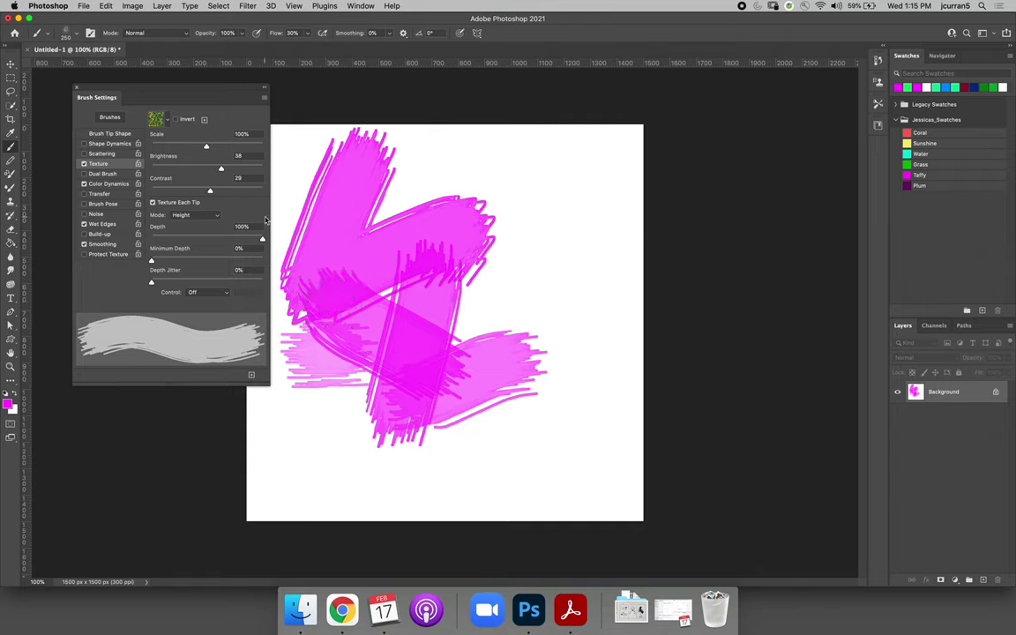
drag(208, 147, 229, 148)
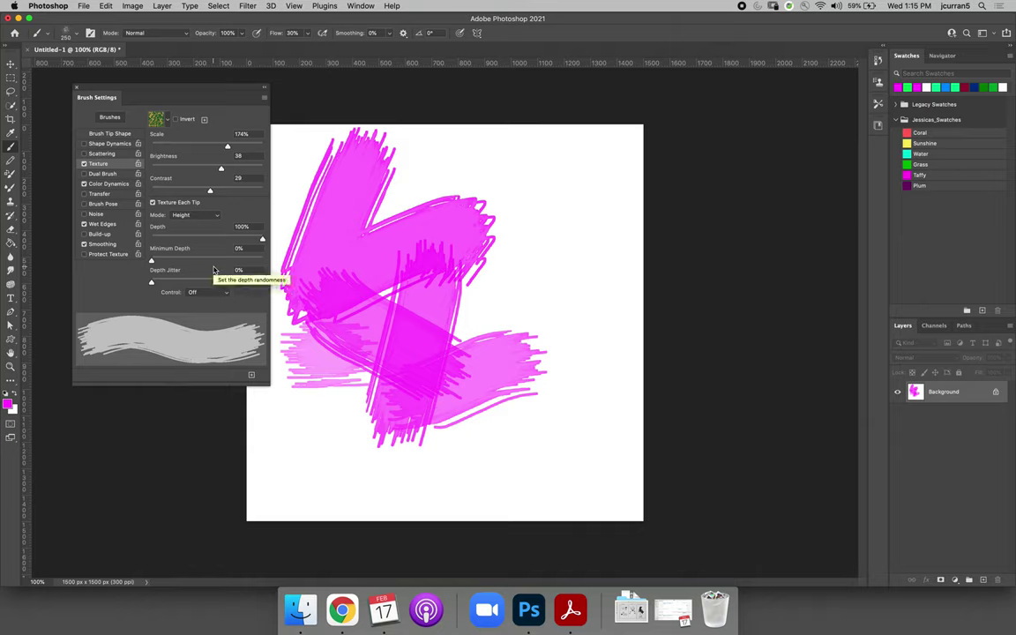
click(84, 163)
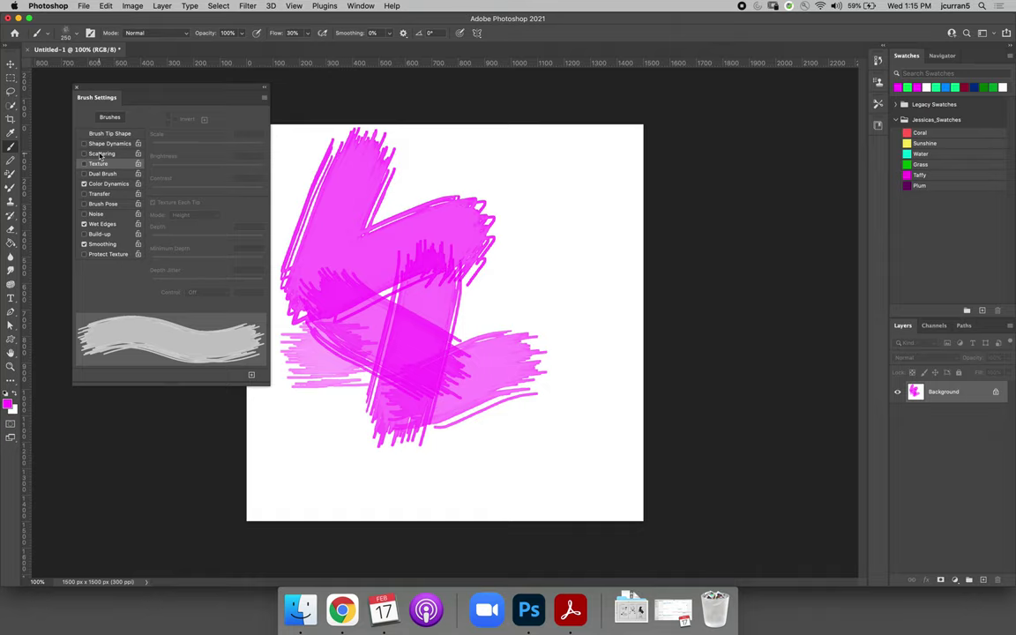
Step: Enable Noise on the brush and paint a magenta zig-zag stroke across the upper right
click(97, 214)
mouse_move(454, 146)
mouse_down()
mouse_move(383, 256)
mouse_move(514, 203)
mouse_move(568, 194)
mouse_move(493, 362)
mouse_move(630, 282)
mouse_move(475, 275)
mouse_up()
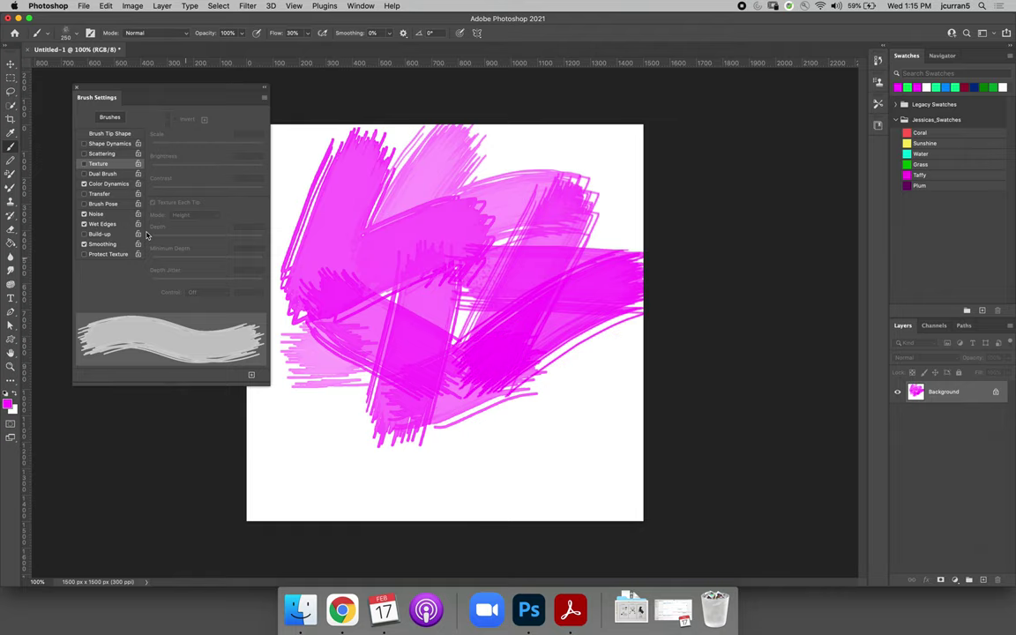
Step: Turn on Shape Dynamics with 62% Size Jitter and paint four strokes across the lower canvas
click(99, 144)
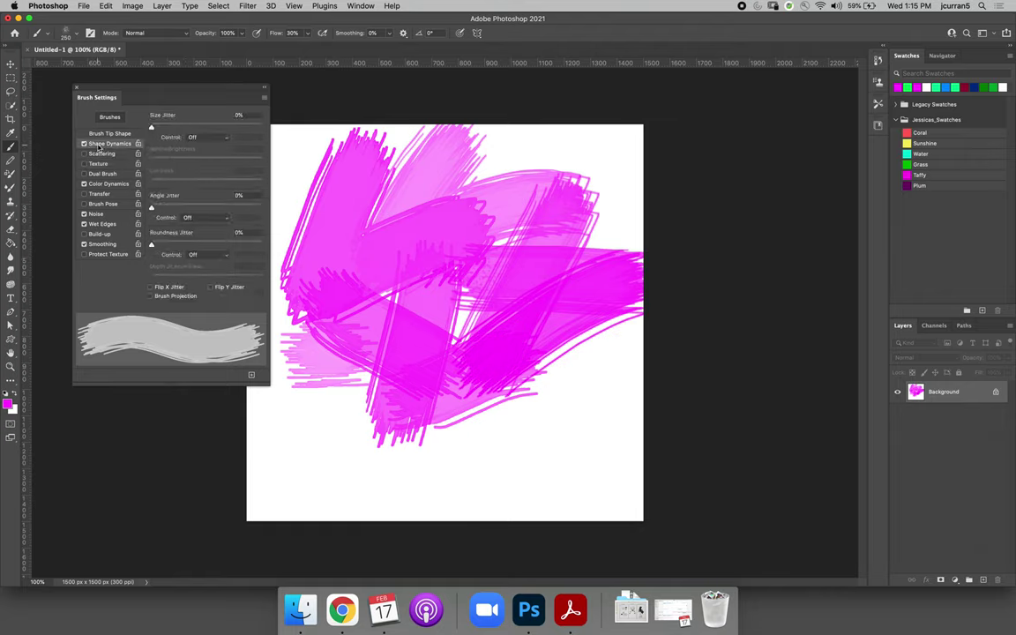
drag(151, 129, 220, 127)
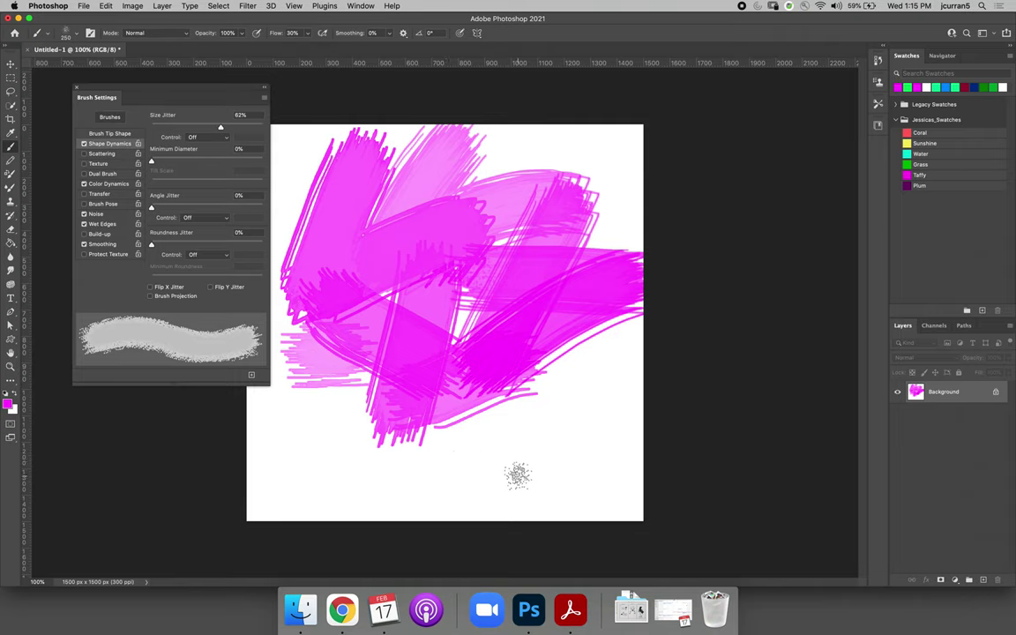
drag(517, 476, 640, 329)
drag(574, 356, 366, 538)
drag(335, 498, 397, 313)
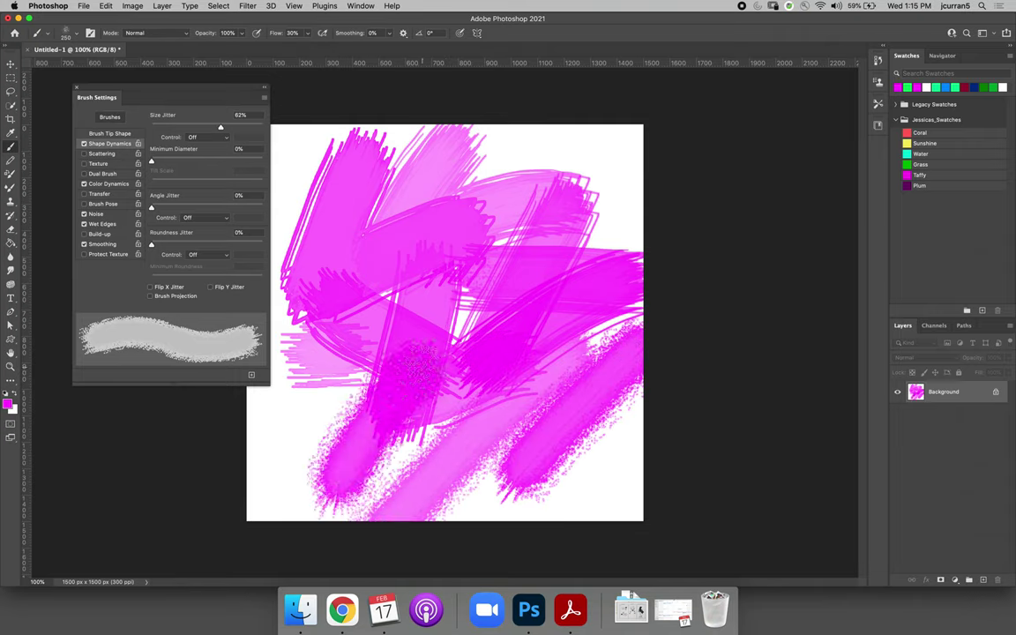
drag(265, 450, 327, 331)
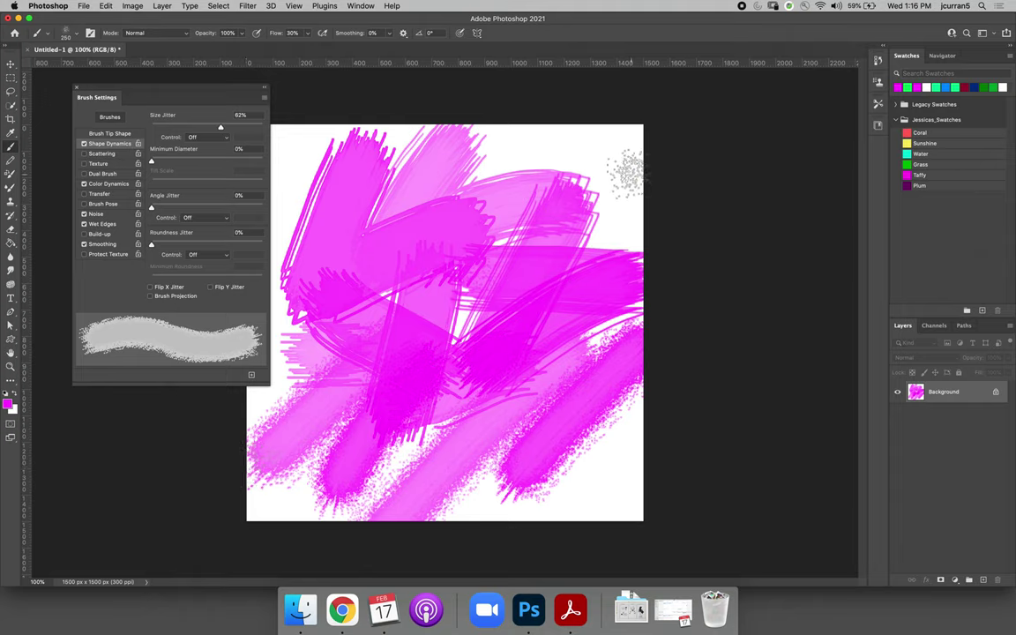
Step: Paint two diagonal strokes from the right edge, then toggle Texture on and back off
drag(644, 152, 481, 358)
drag(646, 254, 395, 381)
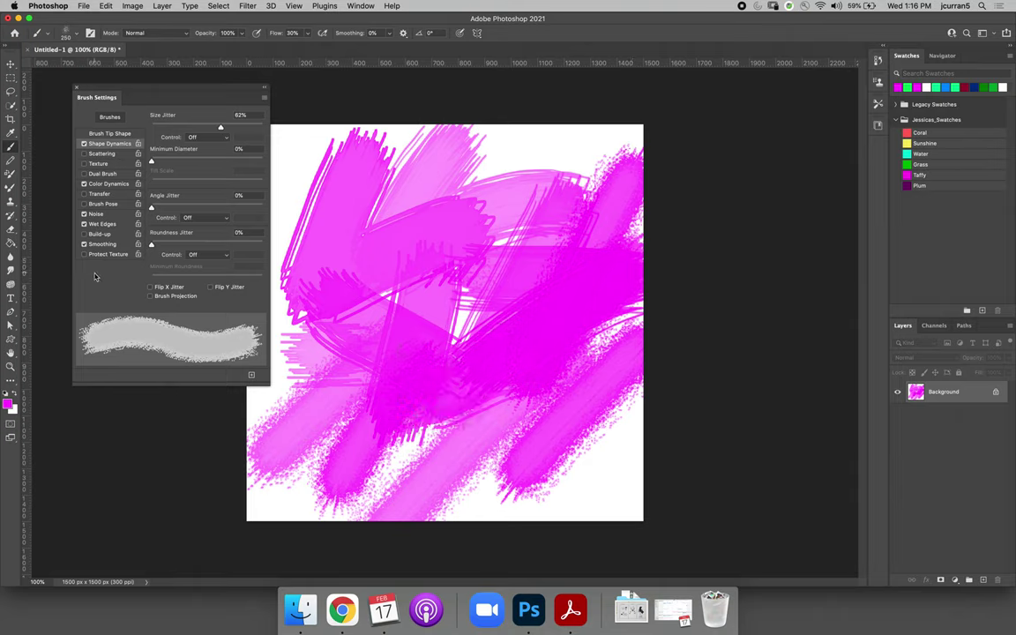
click(98, 164)
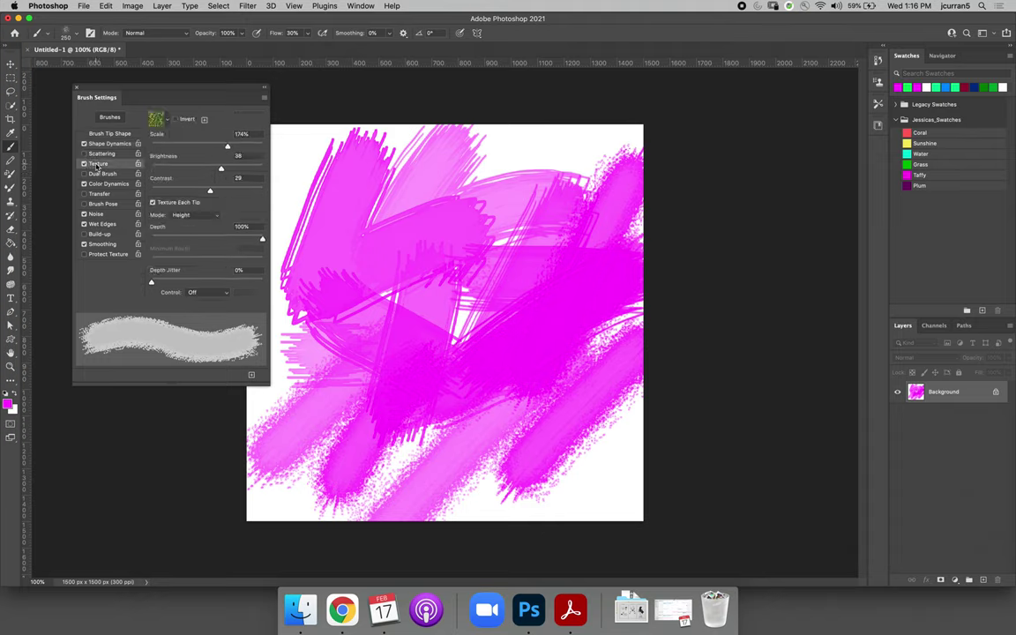
click(85, 164)
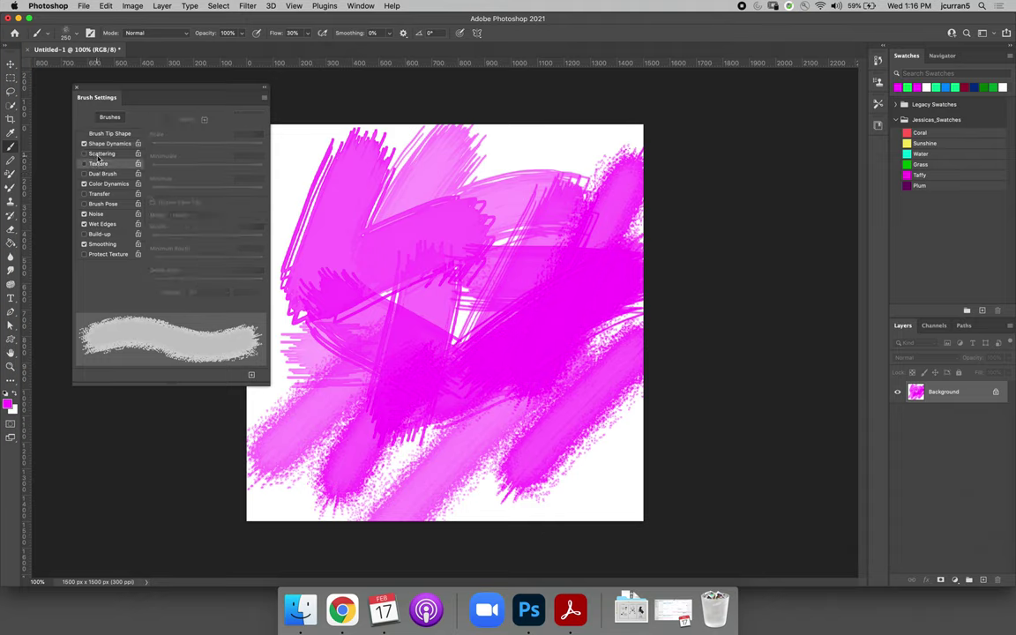